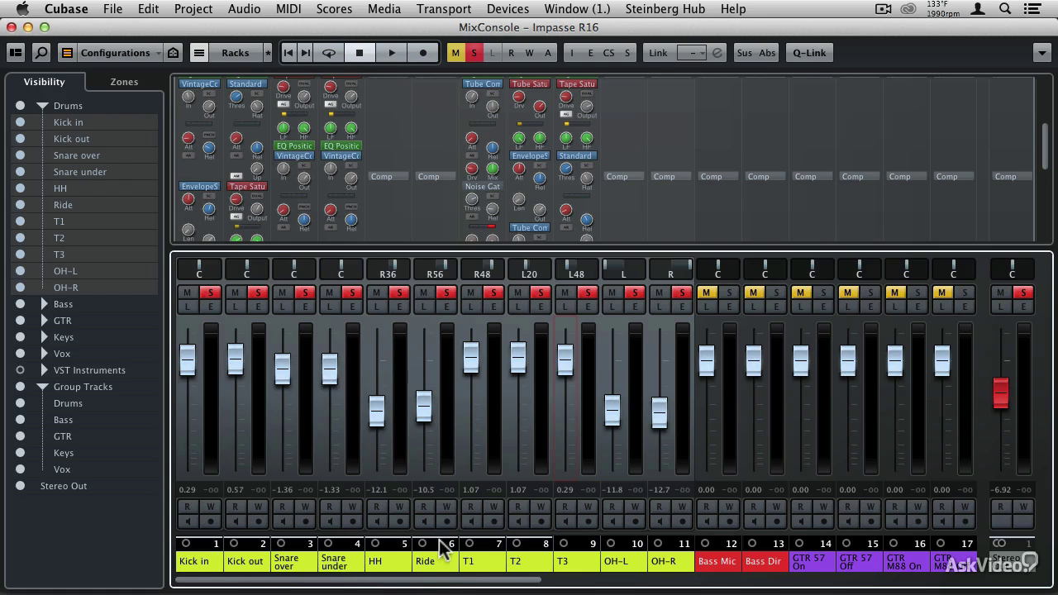
Solo the Vox-Lead channel 32, raise Stereo Out to about -0.24 dB, and start playback.
left_click_drag(438, 583, 791, 570)
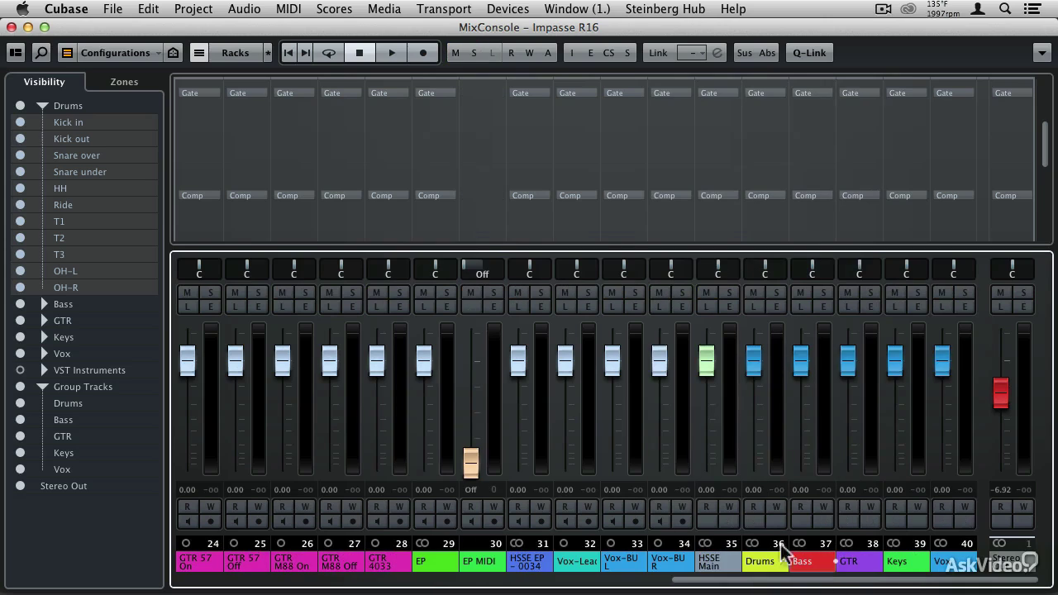
left_click(588, 293)
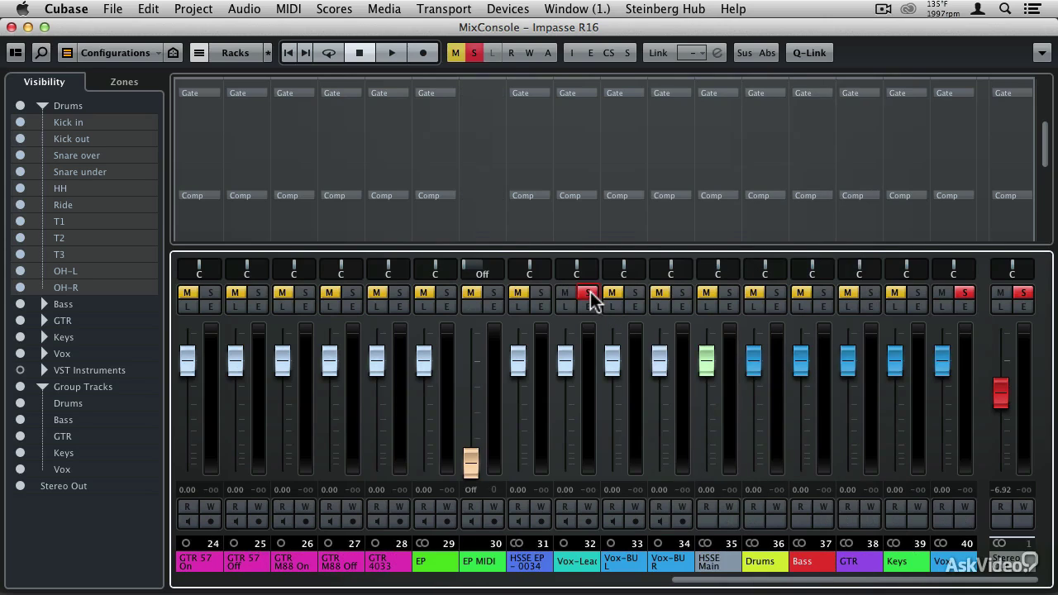
left_click_drag(998, 393, 1001, 371)
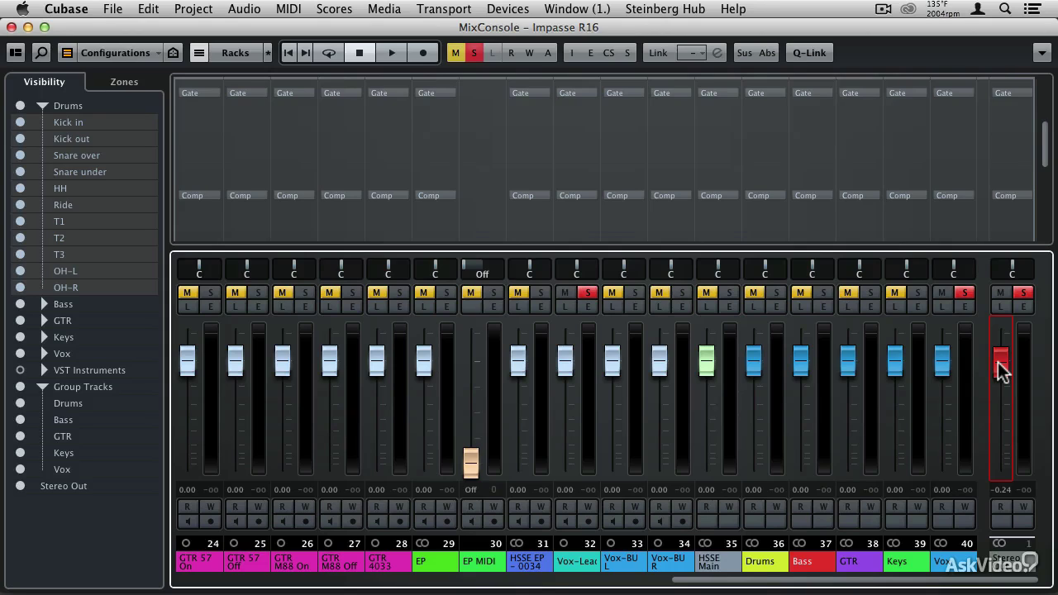
key("space")
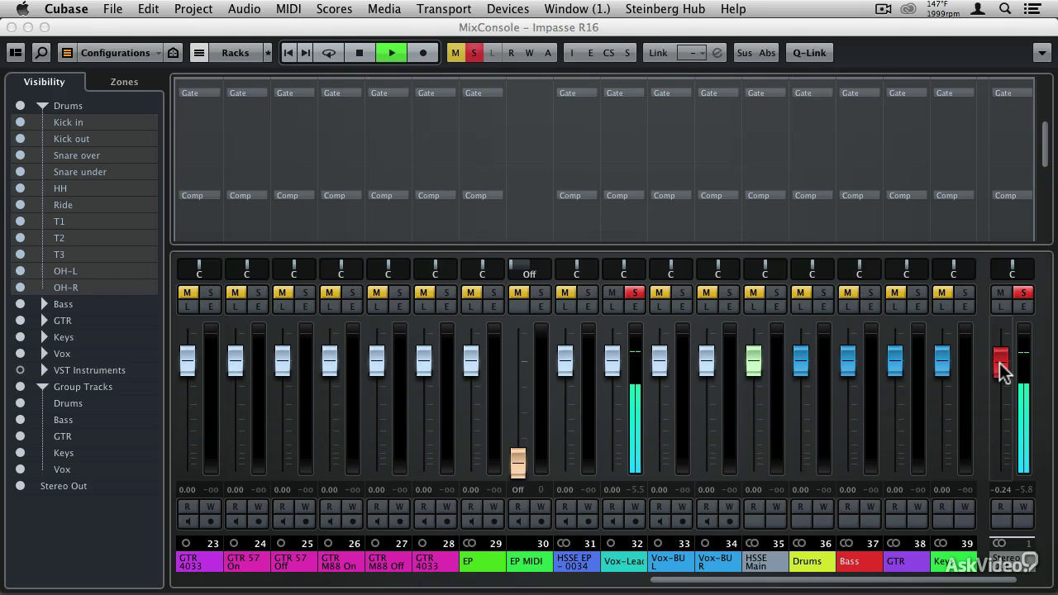
Stop playback and scroll the channel racks until the Comp module row is visible.
key("space")
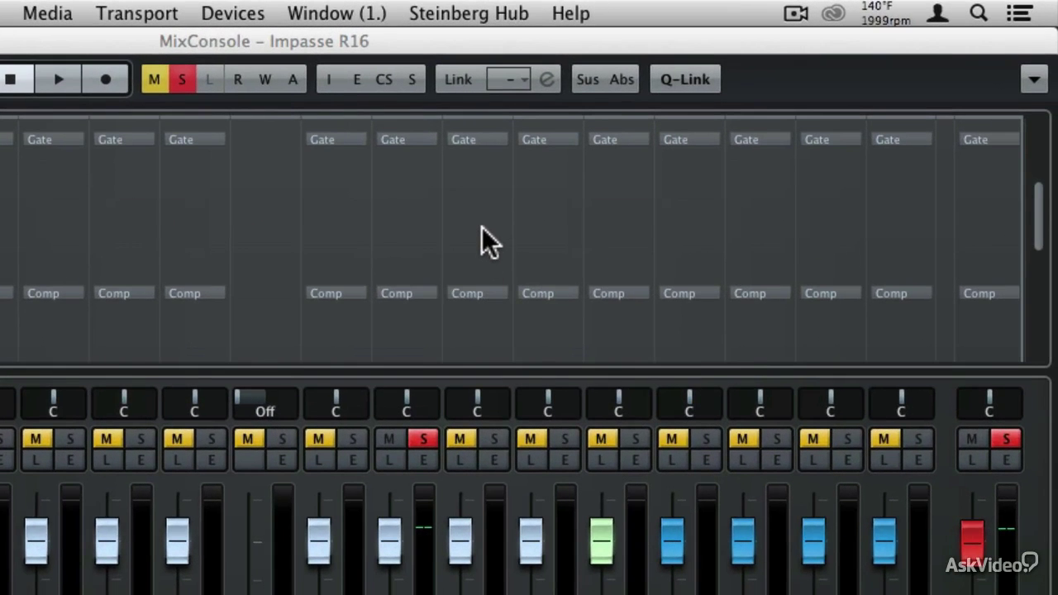
scroll(482, 227, "up", 5)
scroll(482, 227, "down", 3)
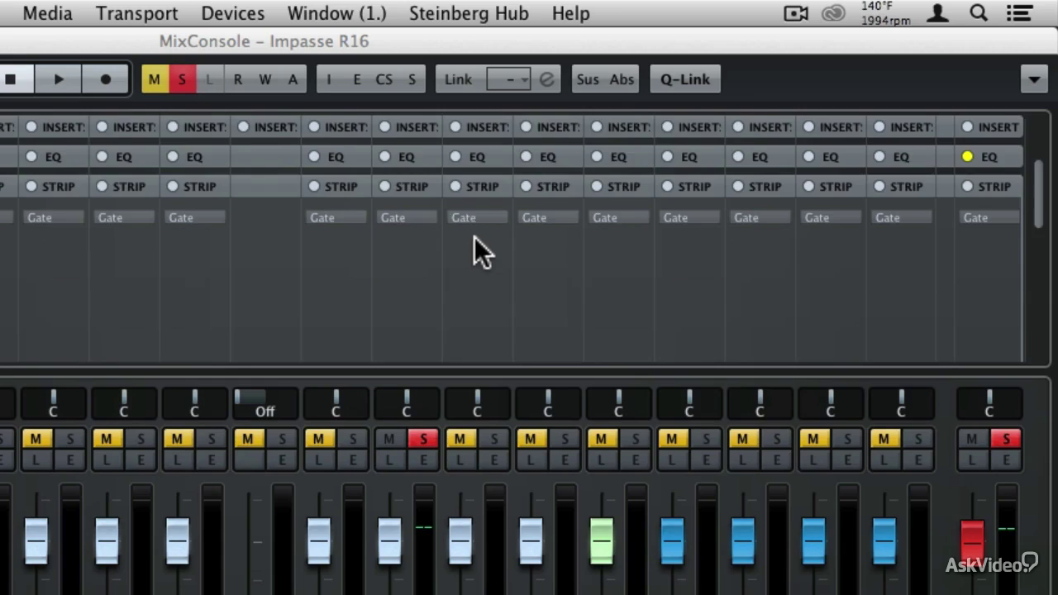
scroll(474, 236, "down", 5)
scroll(475, 236, "up", 2)
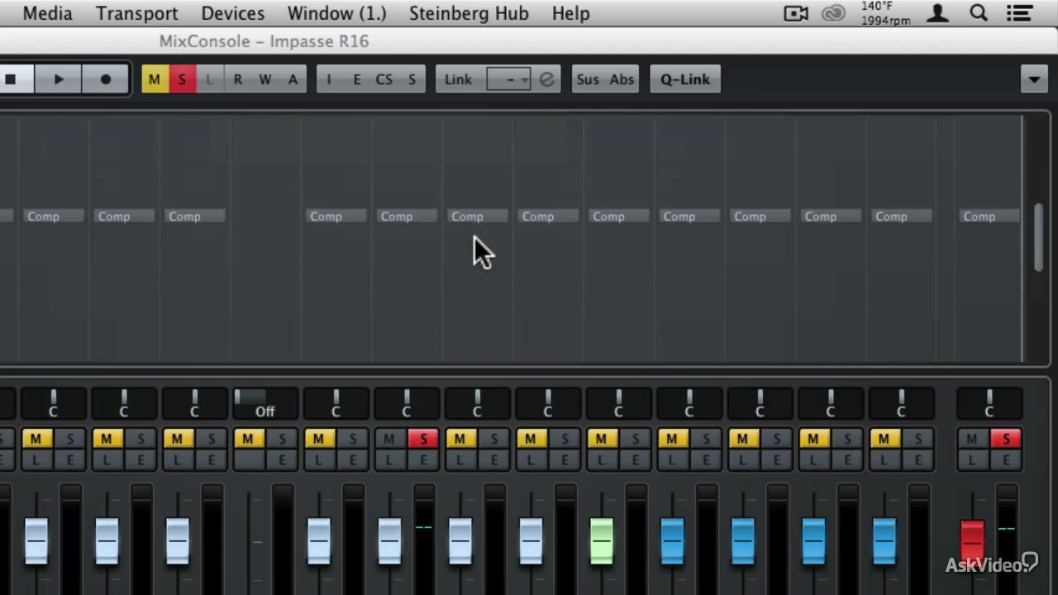
scroll(475, 236, "down", 2)
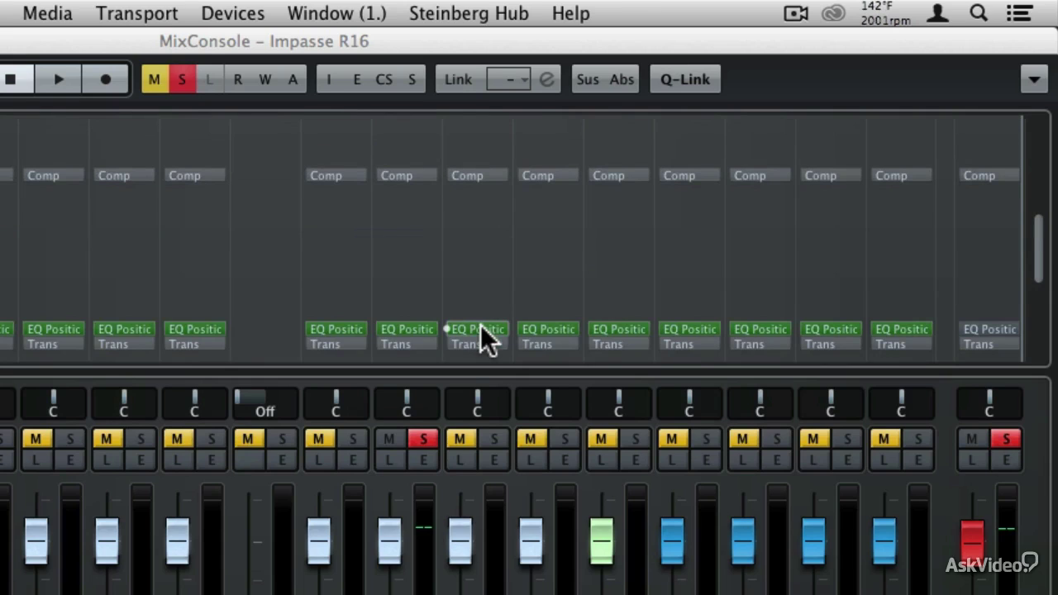
scroll(475, 355, "down", 3)
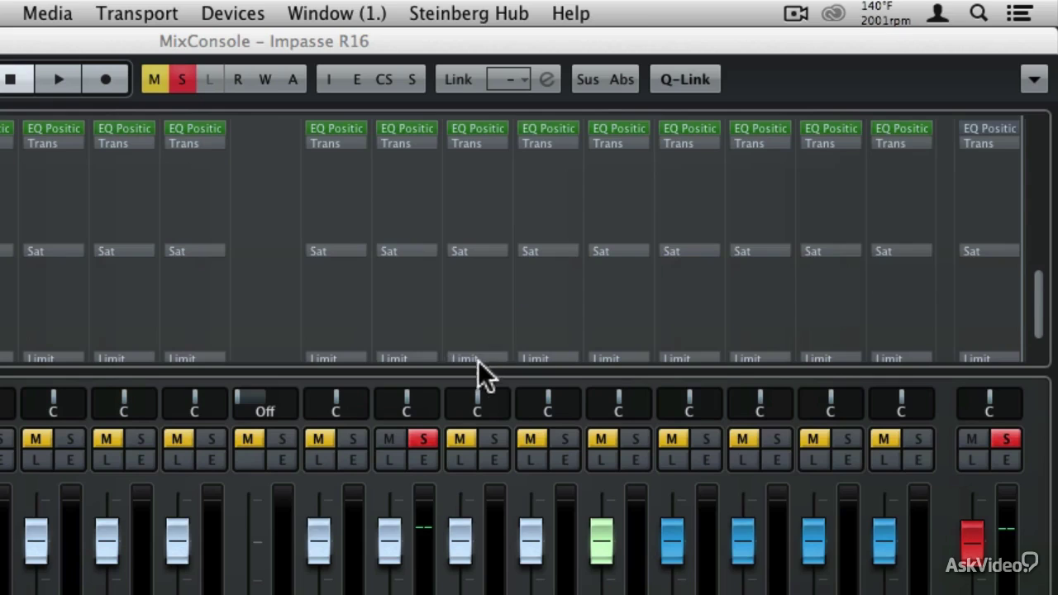
scroll(476, 239, "up", 3)
Choose Tube Compressor for the Comp strip module on the Vox-Lead channel.
left_click_drag(462, 211, 390, 204)
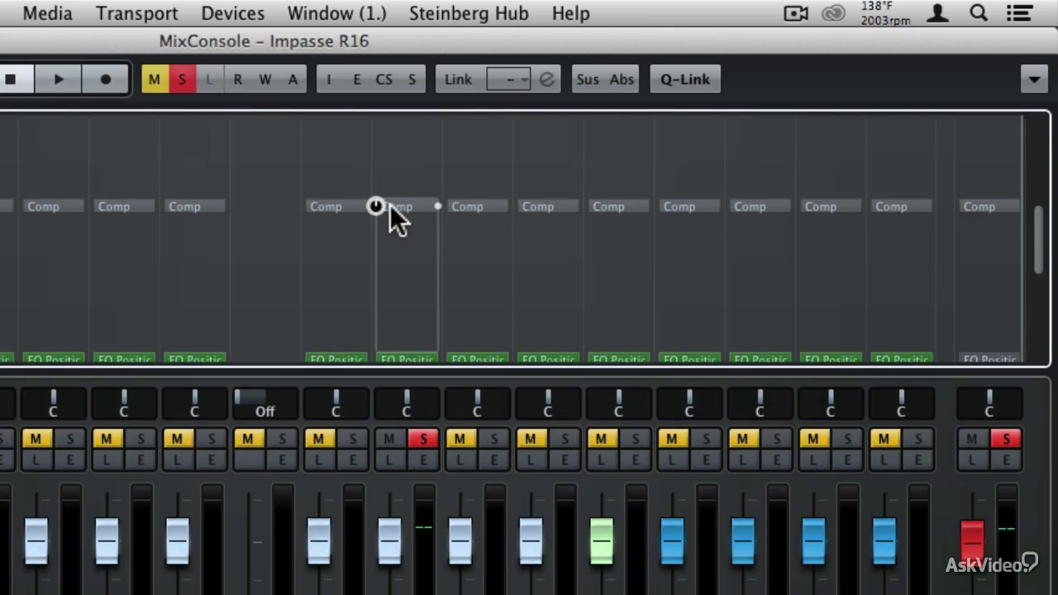
left_click(435, 203)
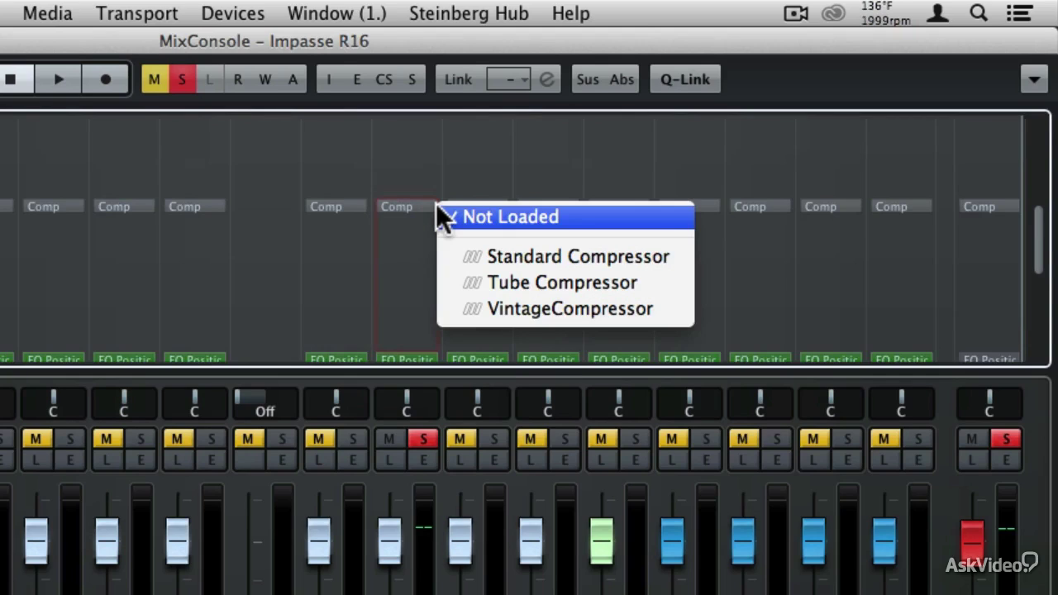
left_click(535, 286)
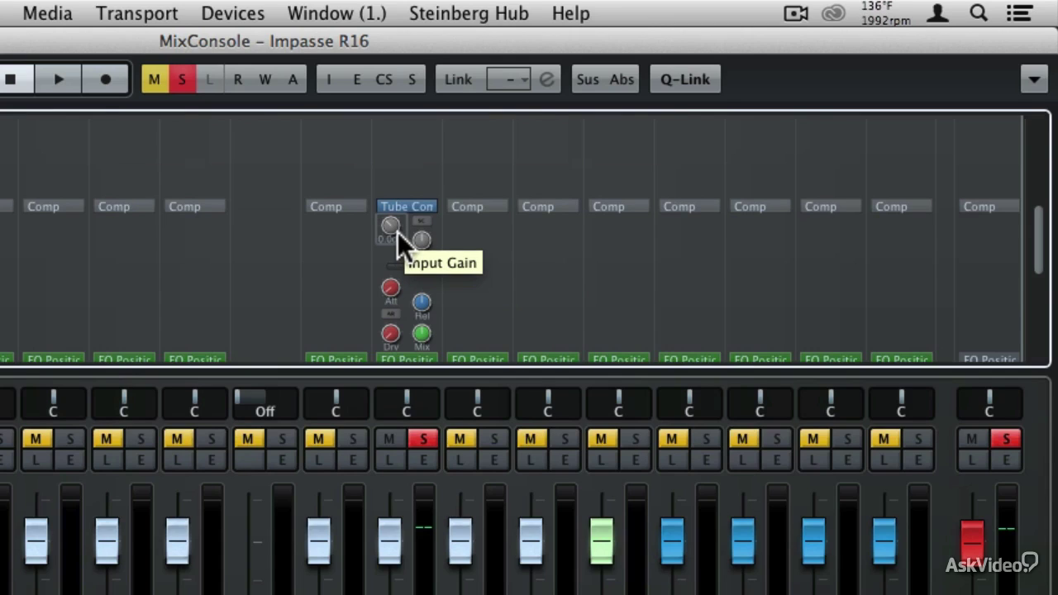
Play the song and raise the Tube Compressor's In gain to roughly 20 dB.
key("space")
left_click_drag(398, 231, 386, 195)
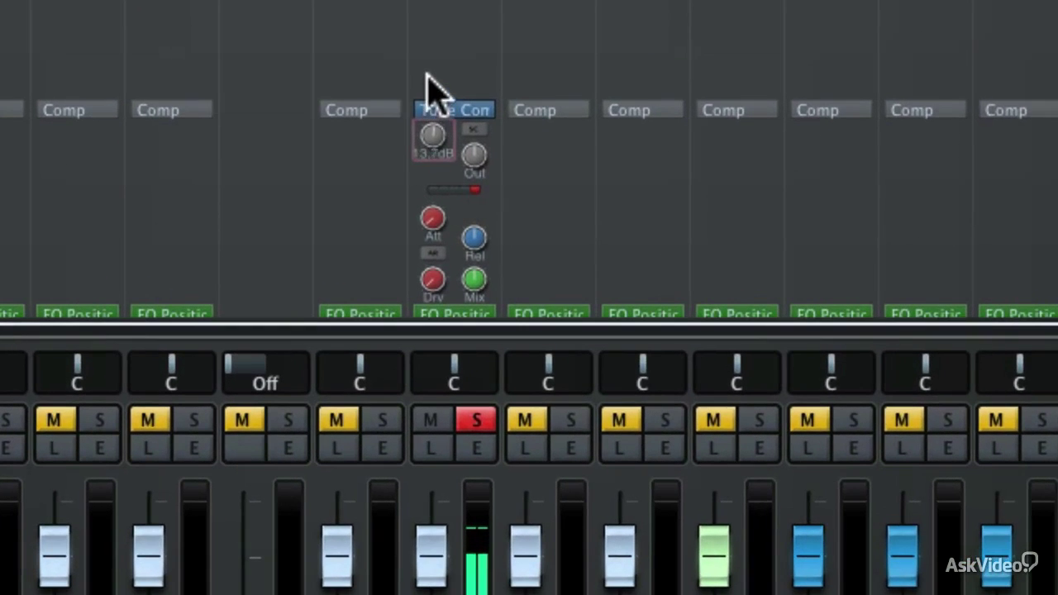
mouse_move(426, 72)
left_mouse_down()
mouse_move(426, 33)
mouse_move(426, 58)
left_mouse_up()
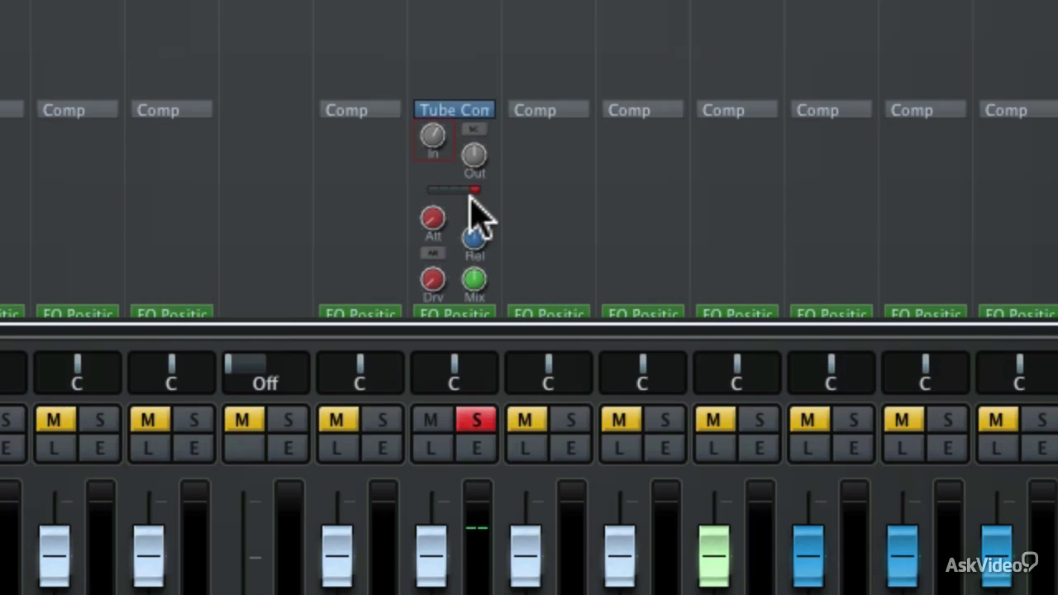
Toggle the Tube Compressor's bypass three times to A/B it, leaving it enabled.
mouse_move(436, 139)
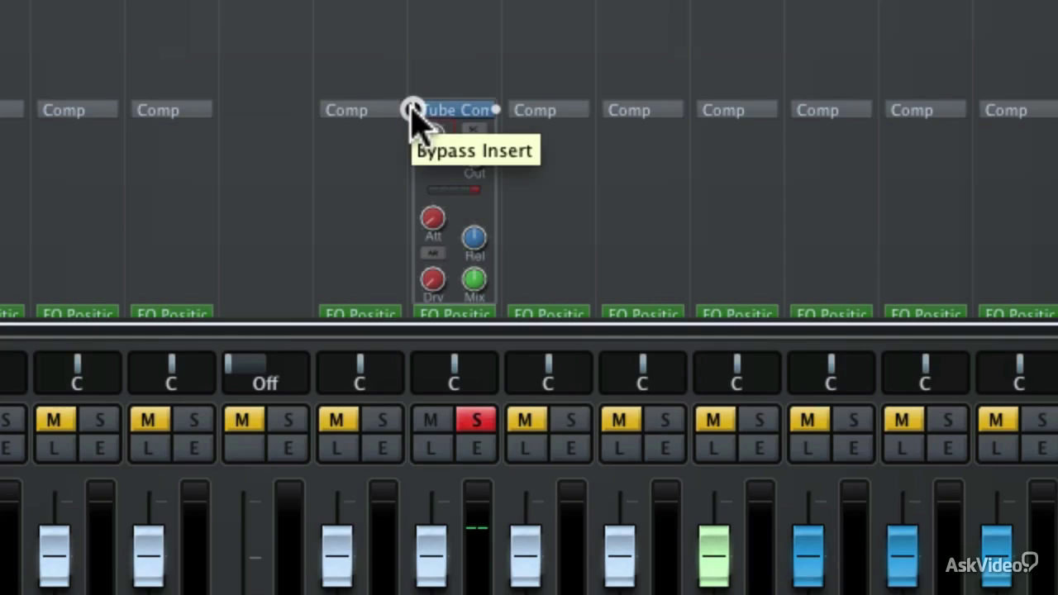
left_click(411, 110)
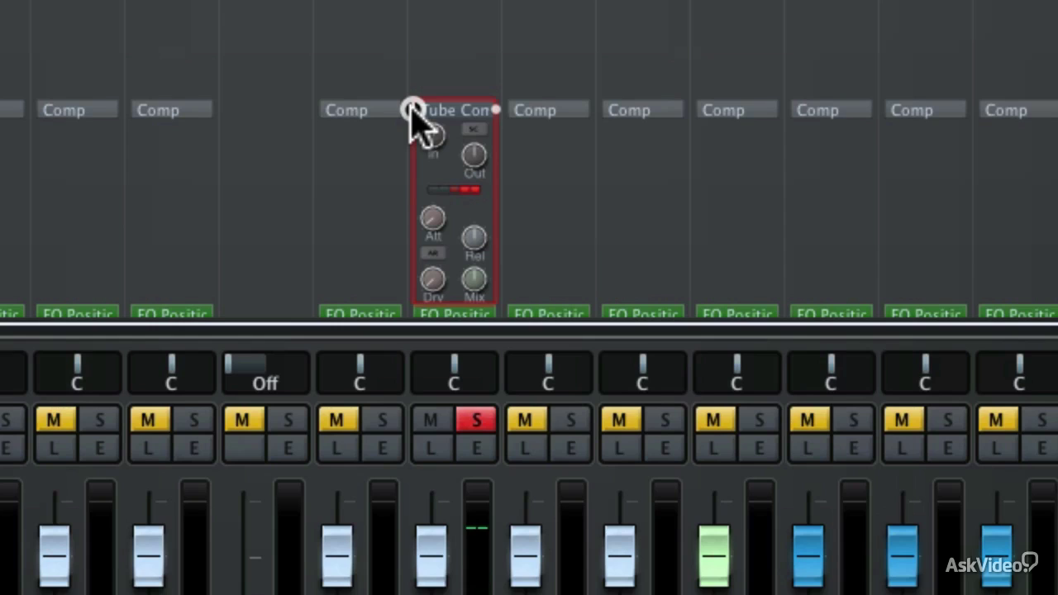
left_click(411, 110)
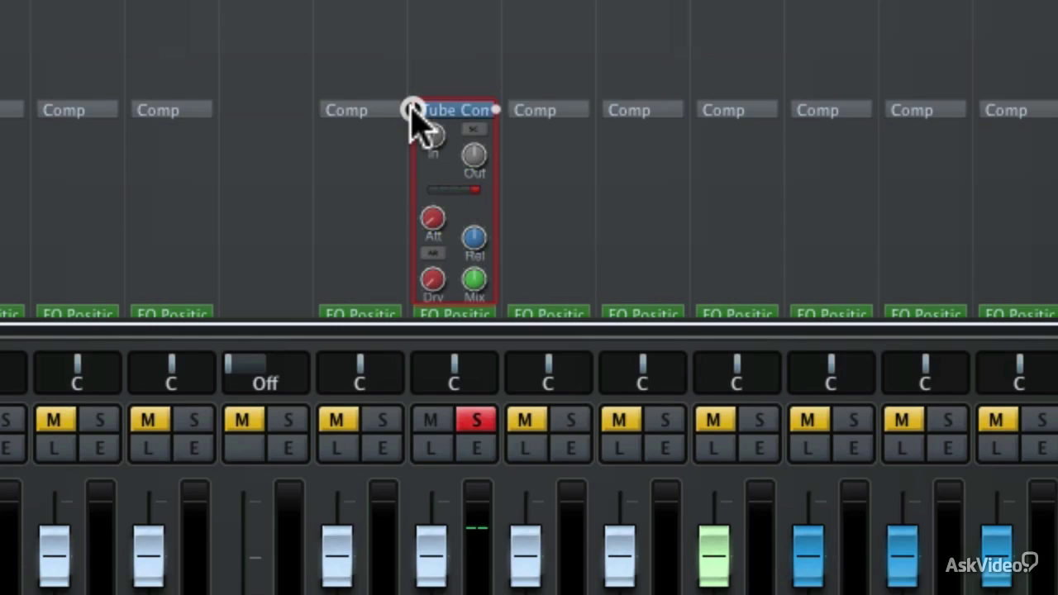
left_click(411, 110)
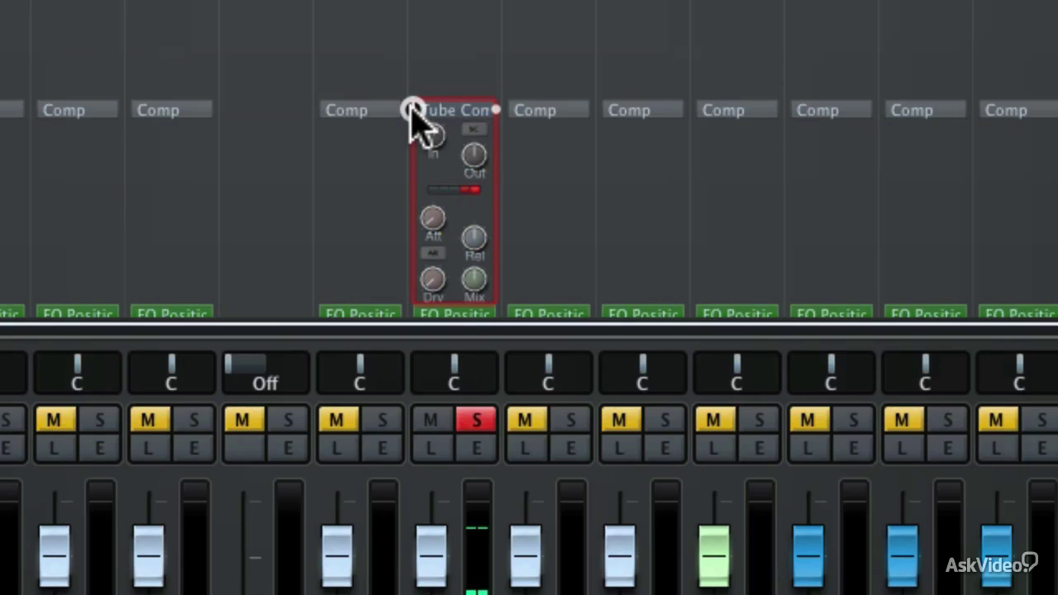
left_click(410, 110)
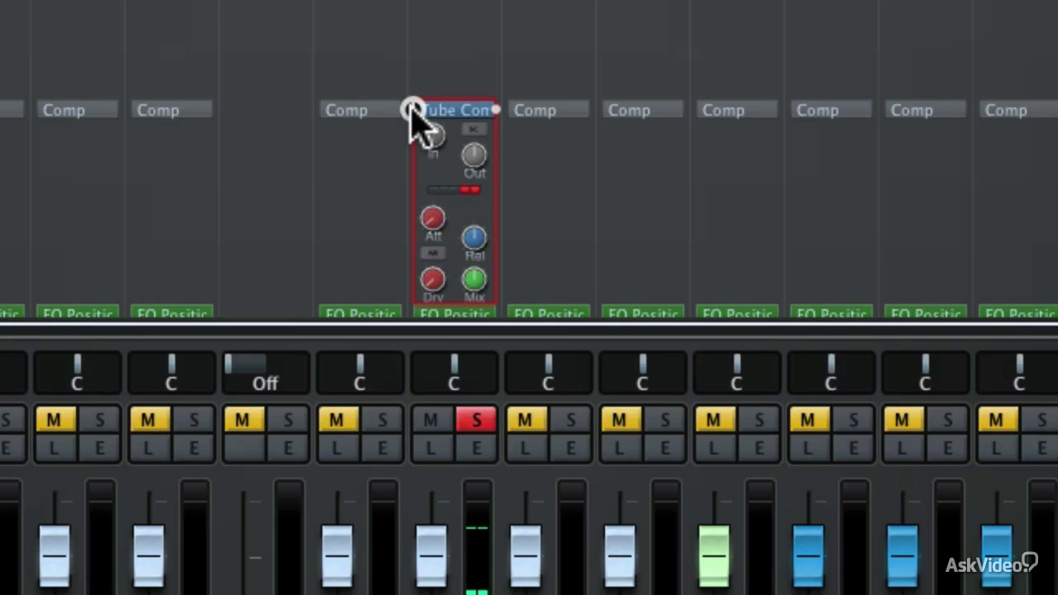
left_click(411, 110)
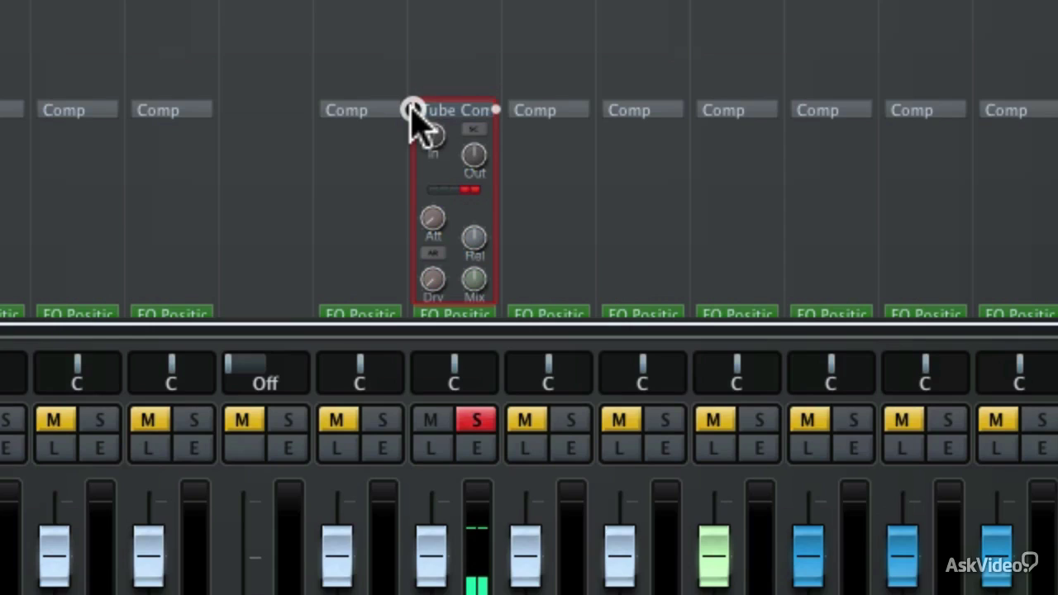
left_click(411, 110)
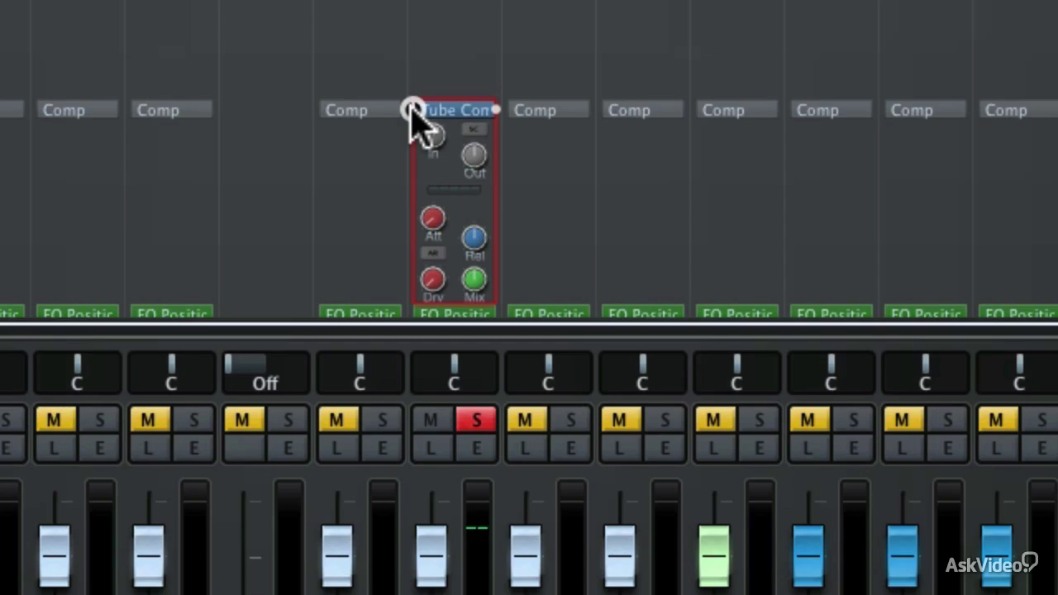
Set the Vox-Lead Comp slot to Not Loaded and discard the Tube Compressor's changes.
left_click(490, 108)
left_click(539, 43)
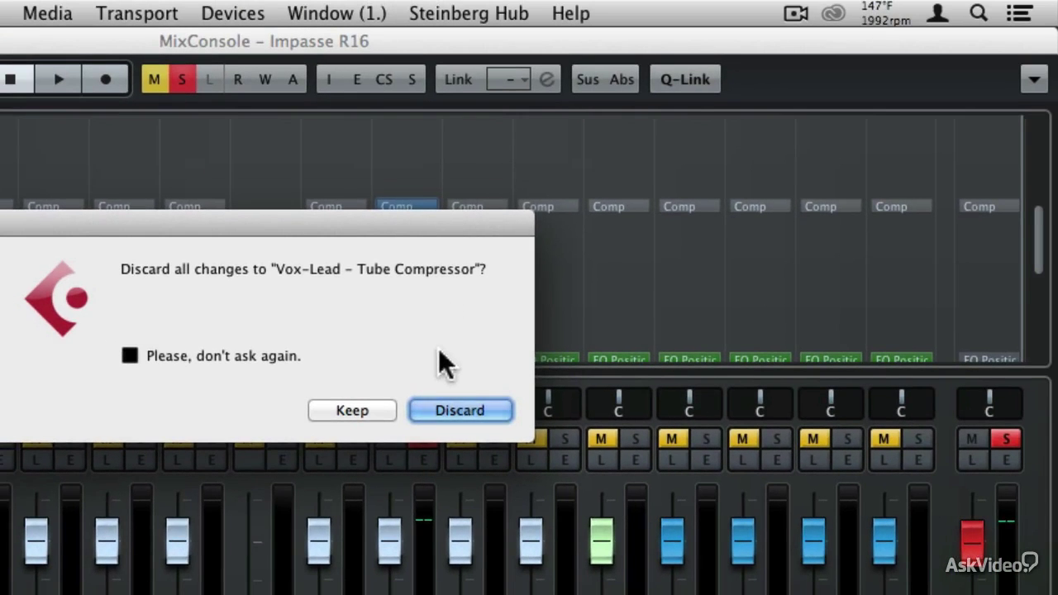
left_click(438, 404)
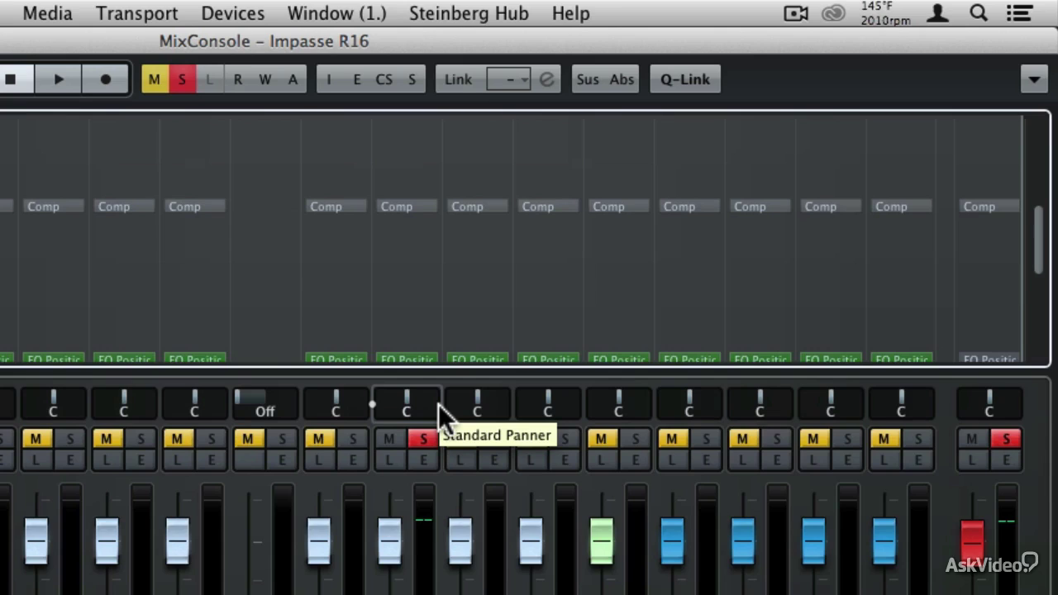
Open Vox-Lead Channel Settings, look through the Inserts and Strip tabs, and show the Equalizer.
left_click(426, 460)
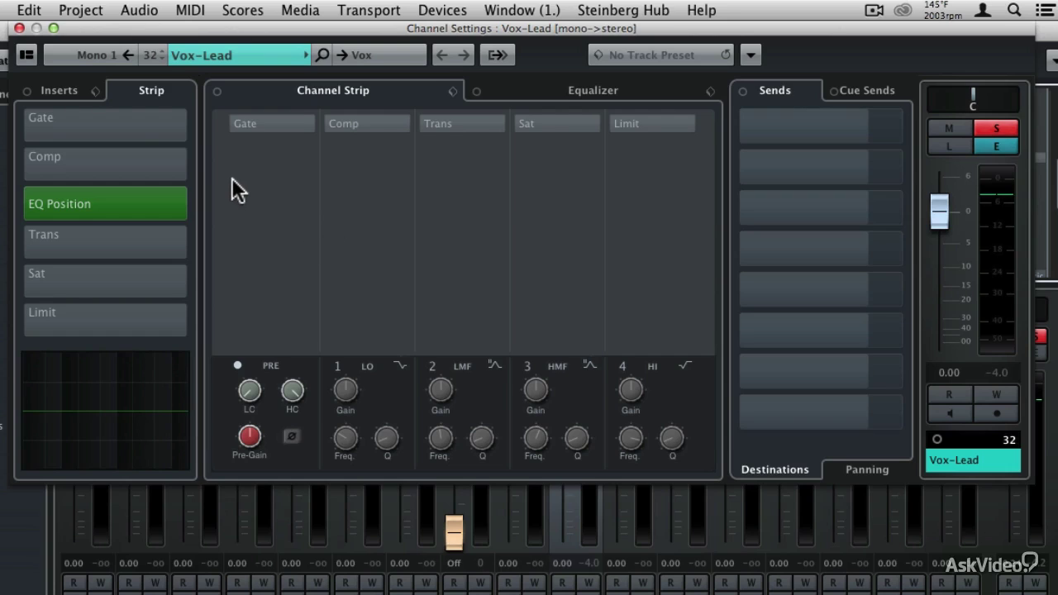
left_click(59, 89)
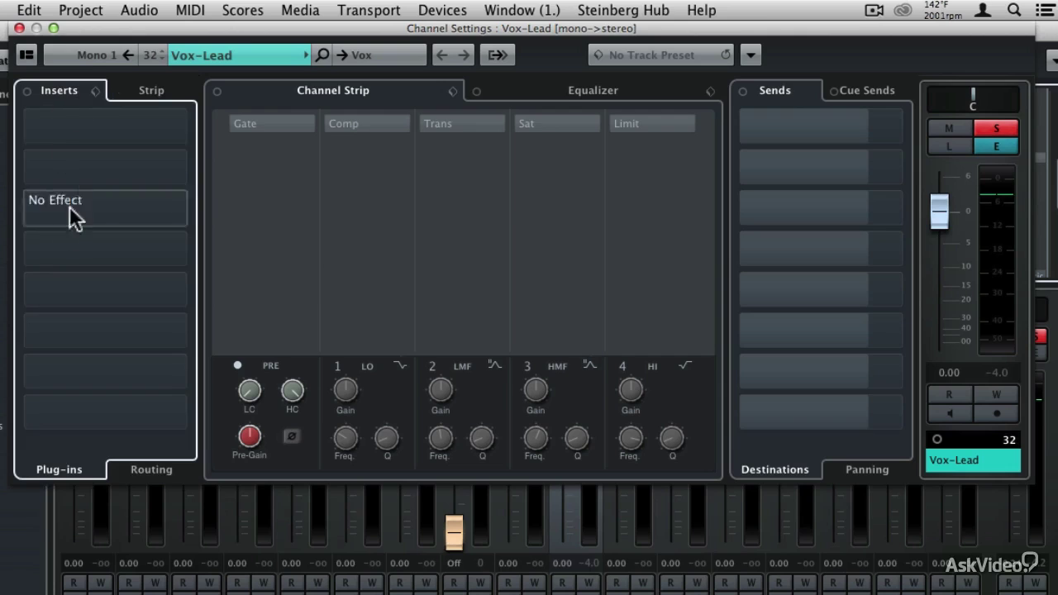
left_click(142, 88)
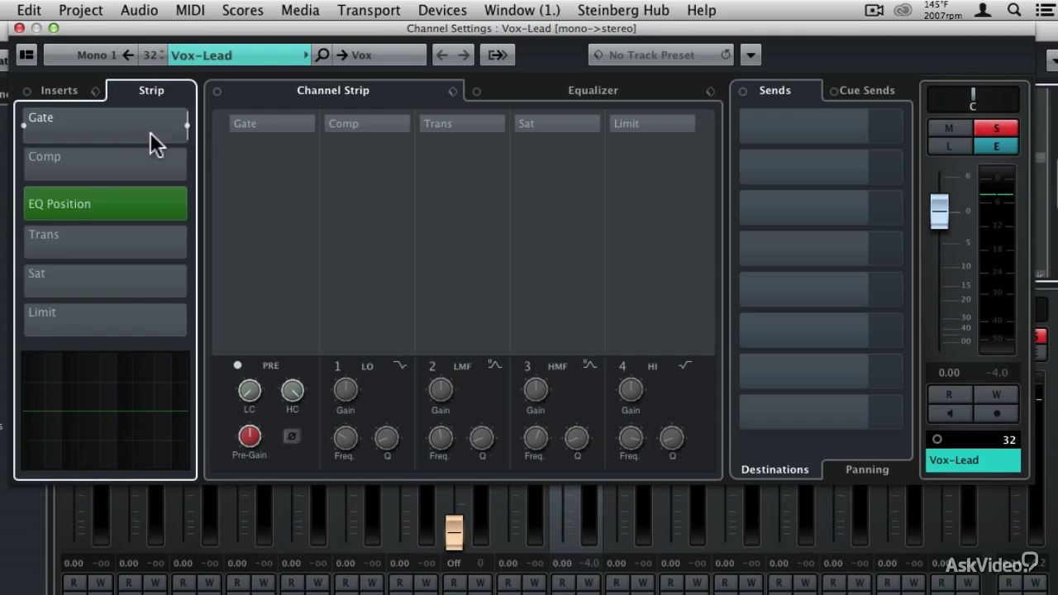
left_click(301, 90)
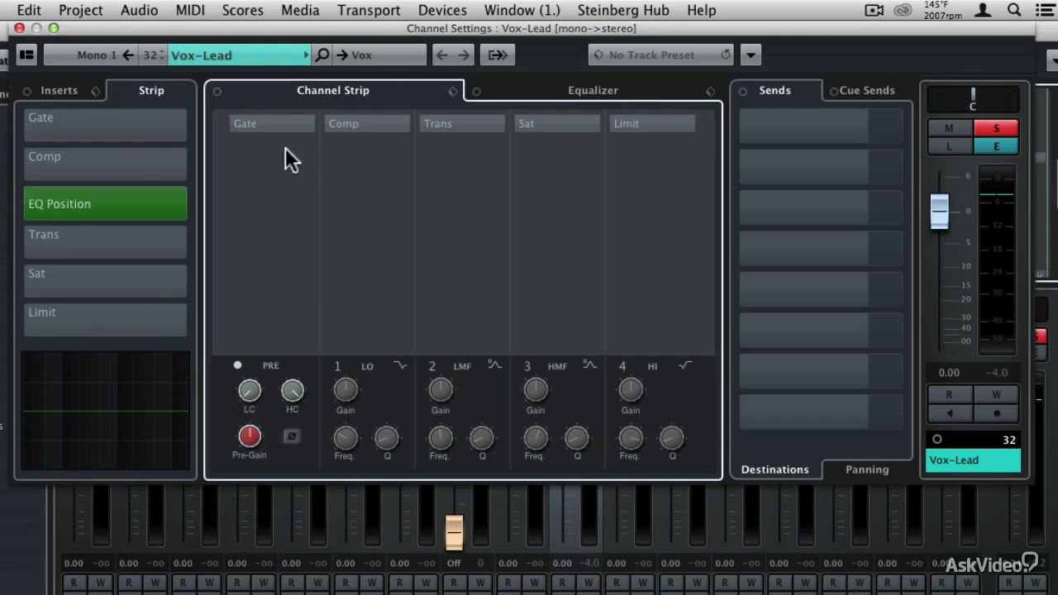
left_click(534, 91)
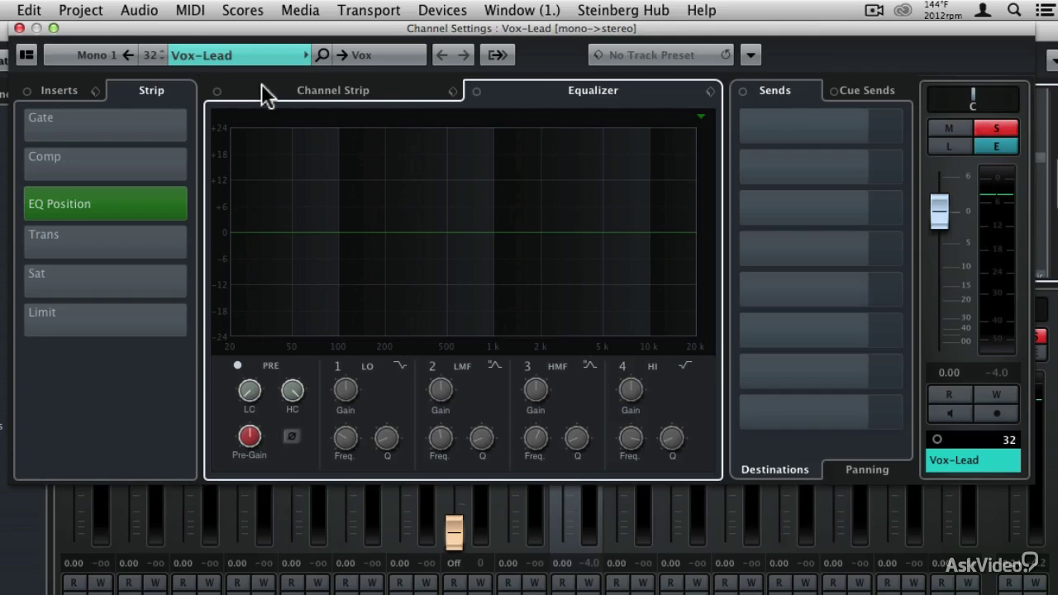
Load Dynamics > Compressor into Vox-Lead insert slot 1, opening its panel.
left_click(63, 88)
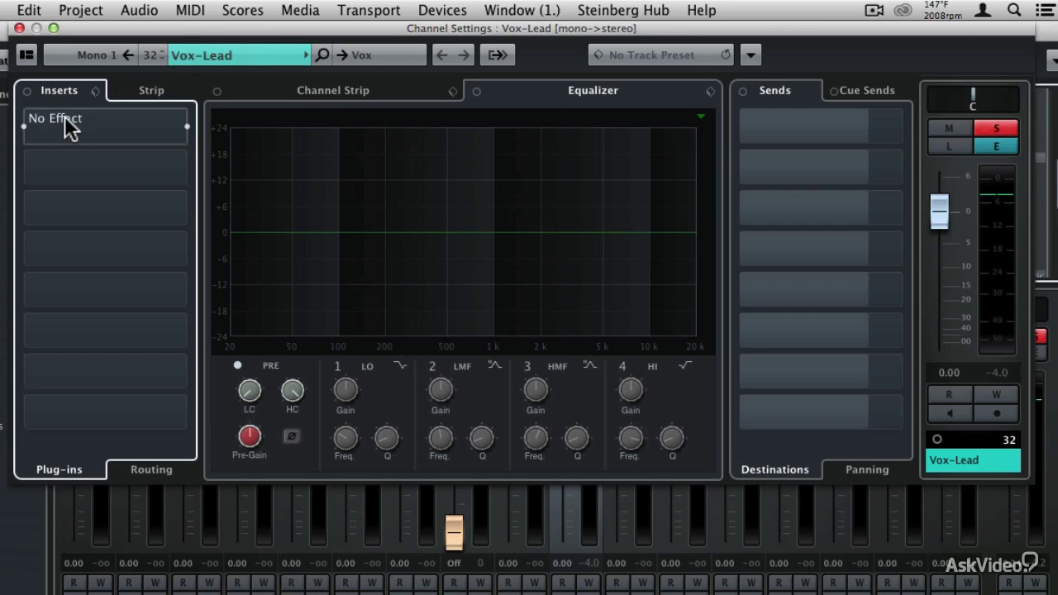
left_click(70, 129)
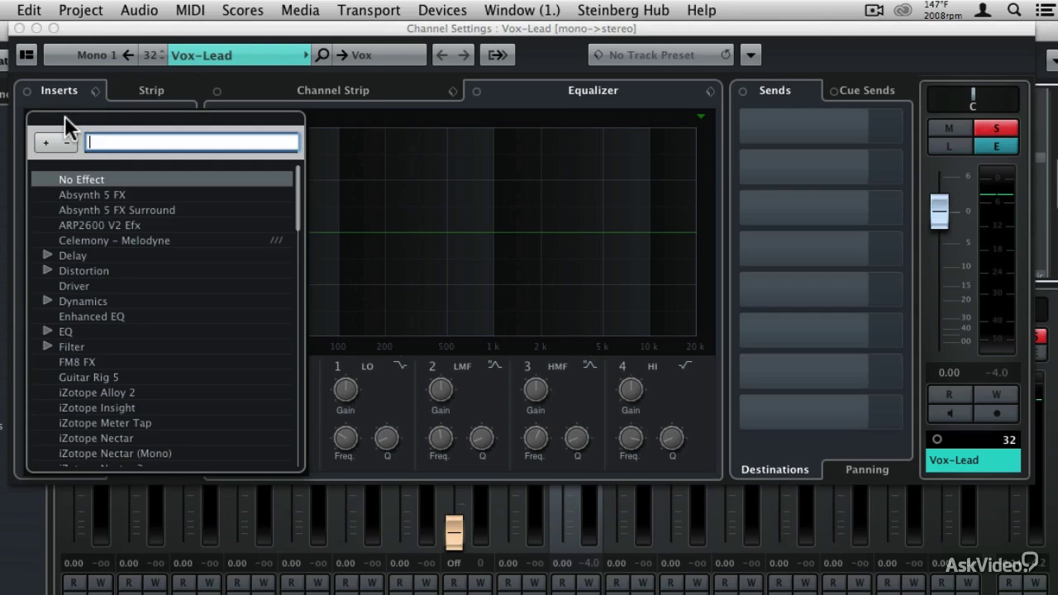
left_click(47, 301)
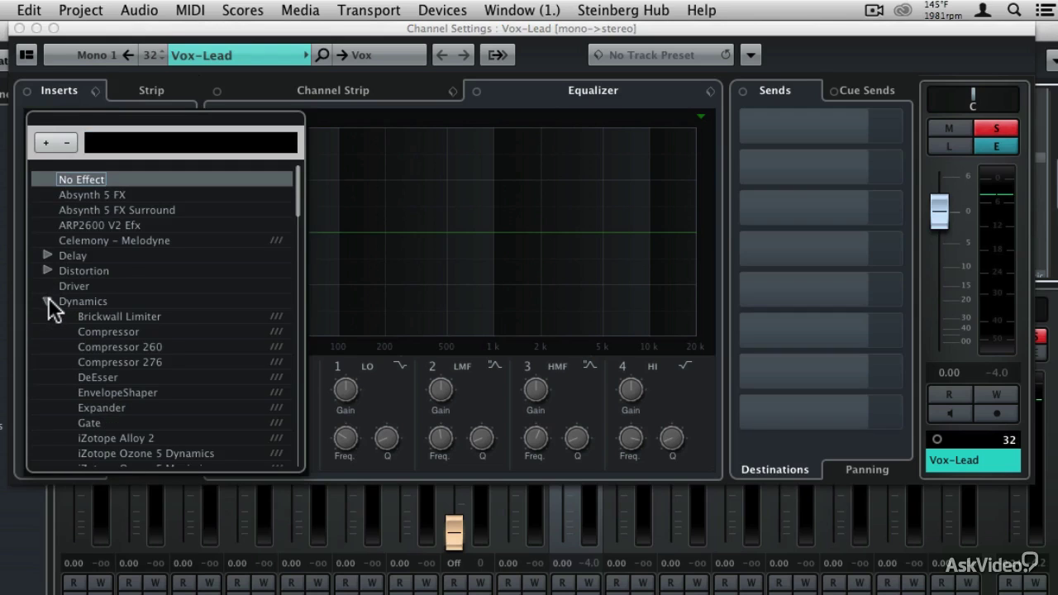
left_click(109, 332)
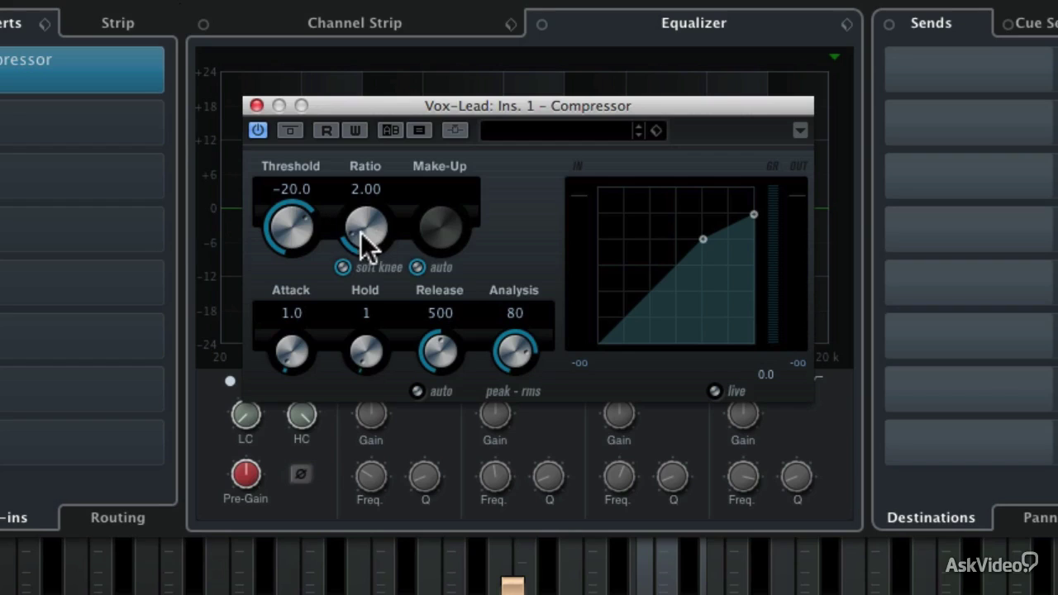
Turn the Compressor's Ratio knob up to 4.03.
left_click_drag(360, 232, 371, 172)
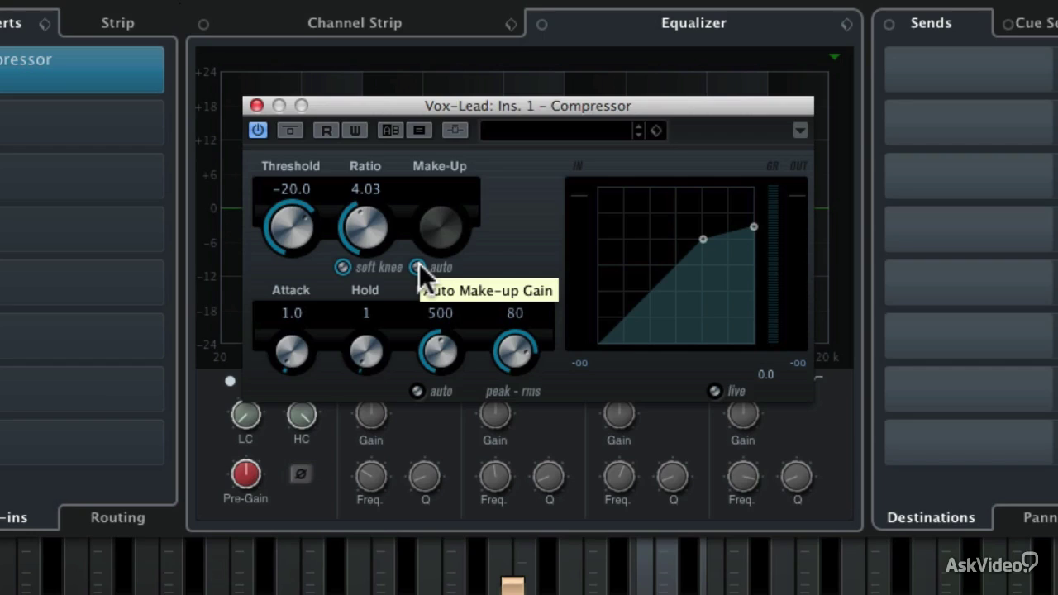
Play the song to watch the Compressor's input, GR and output meters.
key("space")
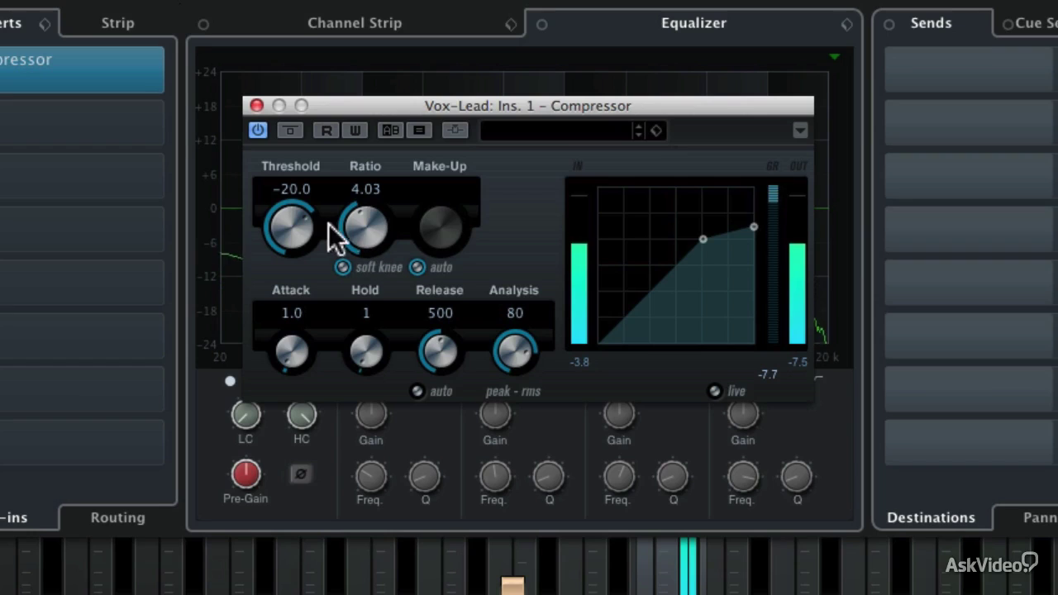
Lower the Vox-Lead Compressor threshold from -20.0 to -22.2 dB, keeping ratio at 4.03.
left_click_drag(291, 213, 282, 253)
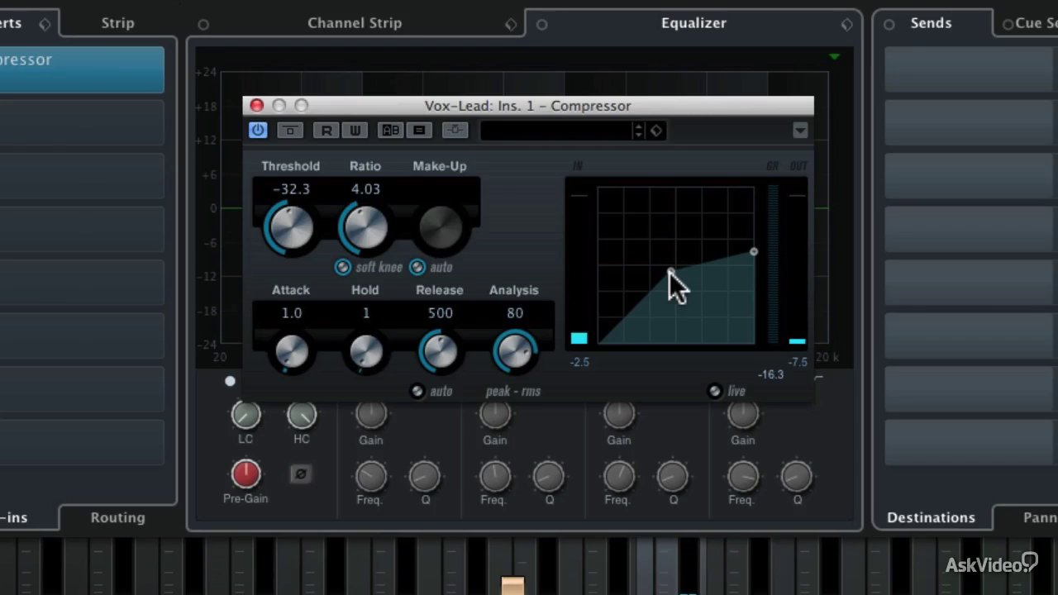
left_click_drag(670, 272, 701, 240)
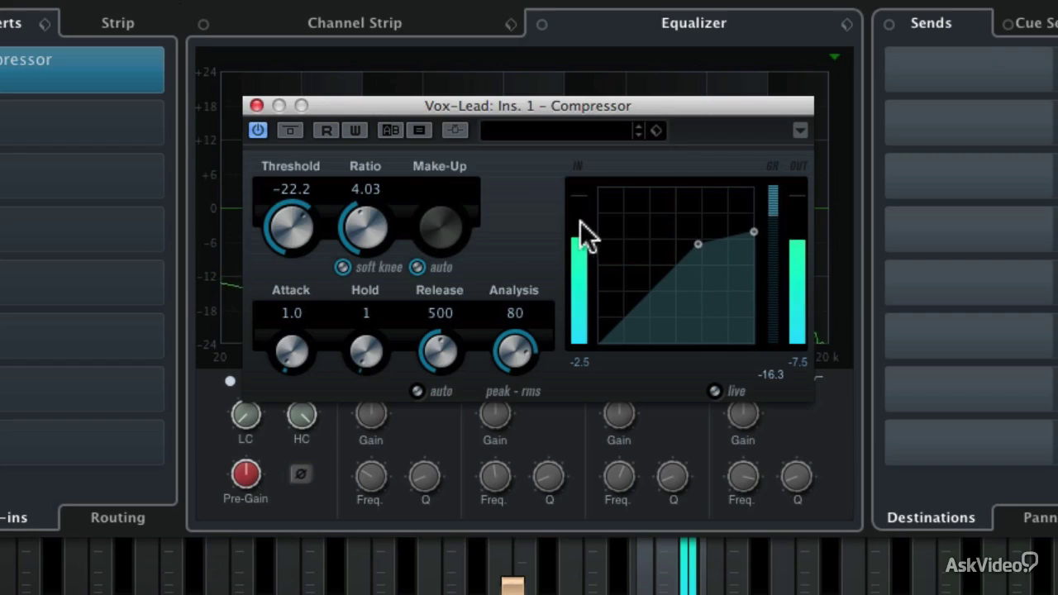
left_click(298, 132)
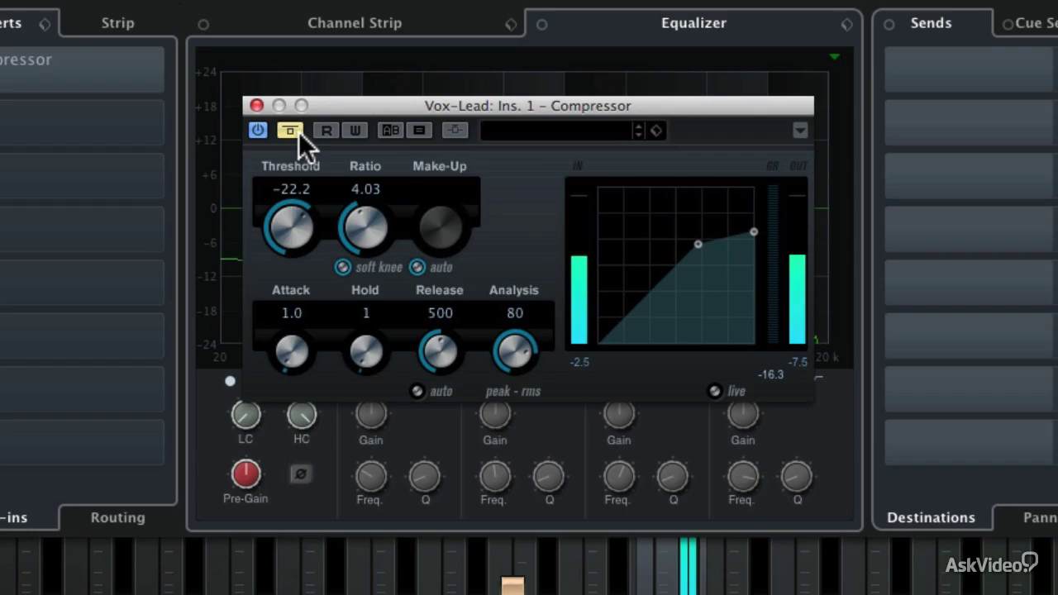
left_click(298, 131)
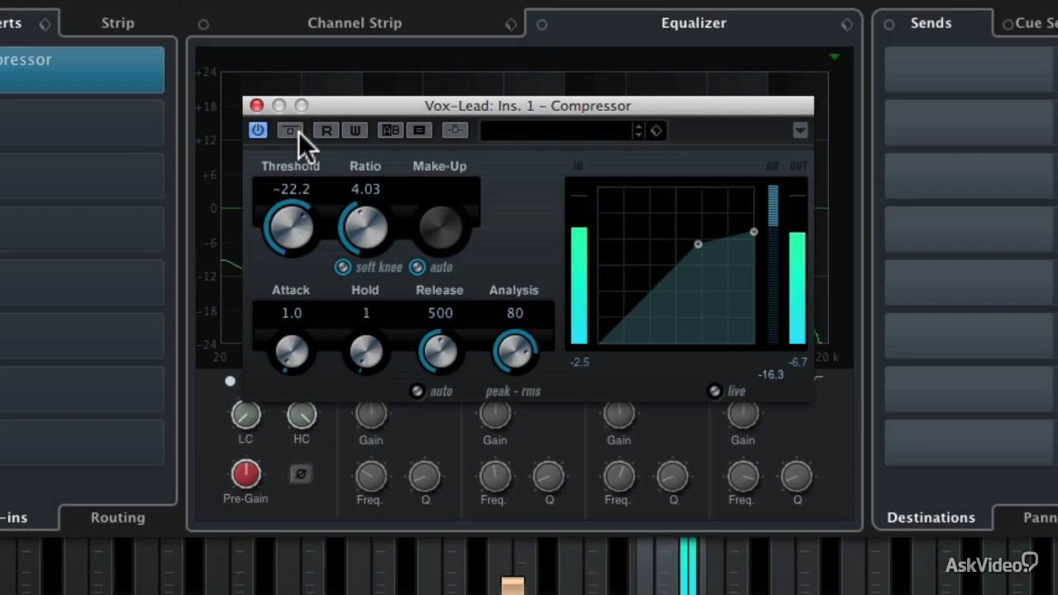
left_click(299, 132)
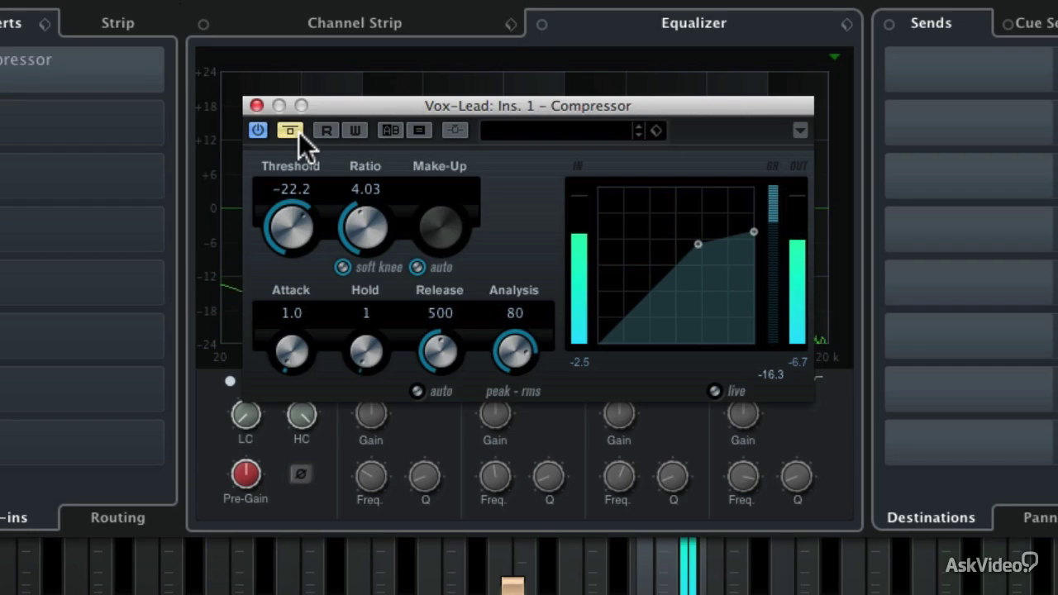
left_click(298, 131)
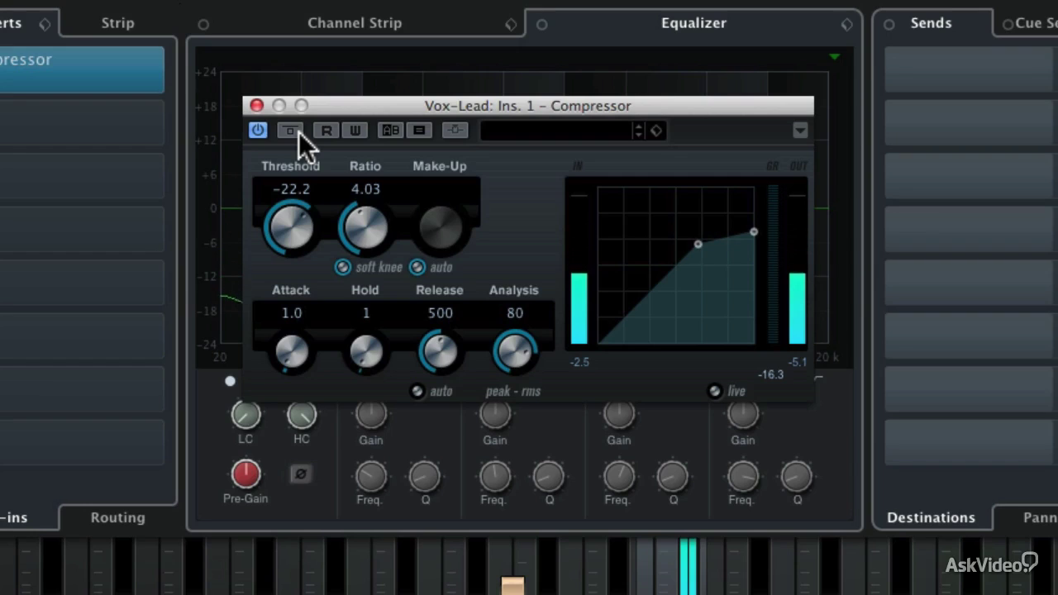